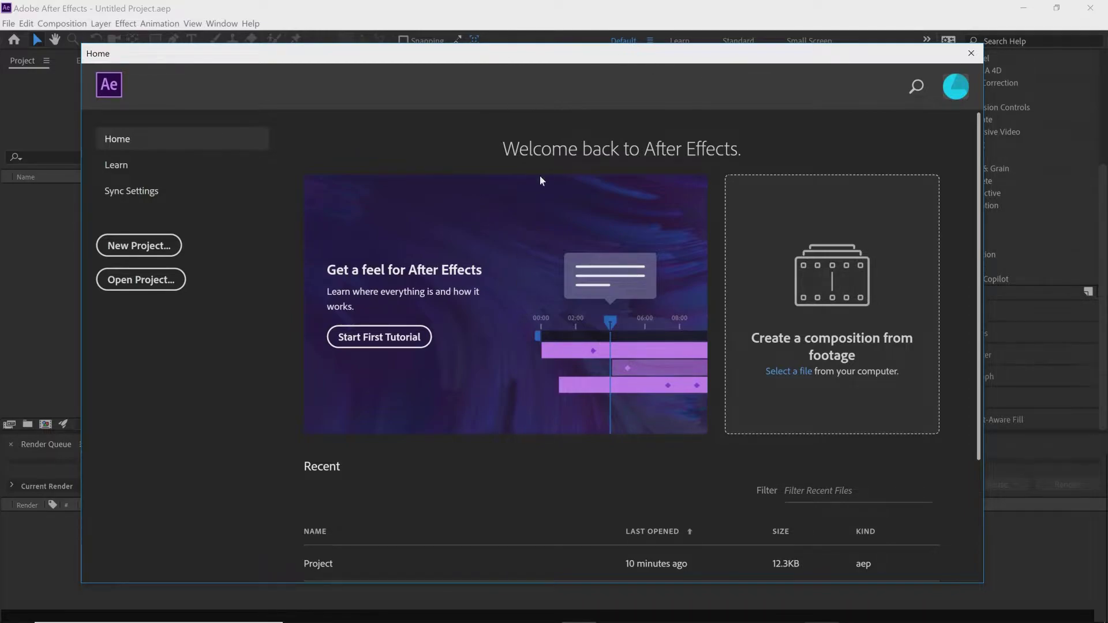
Start a new empty project, try the All Panels workspace, then return to the Default workspace layout
{"action": "left_click", "coordinate": [123, 244]}
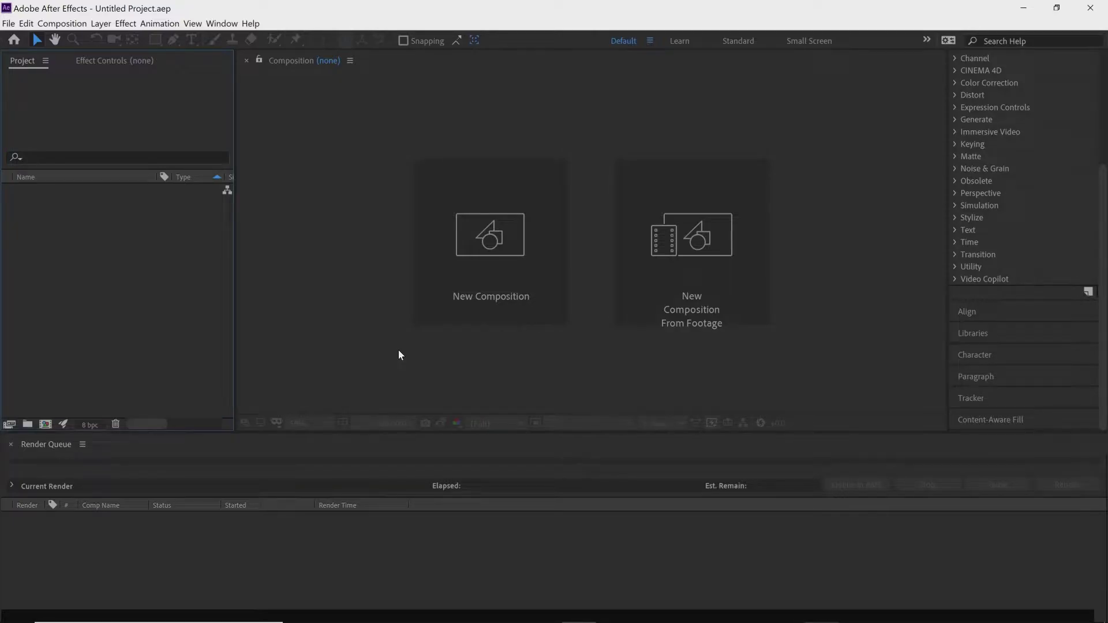
{"action": "left_click", "coordinate": [221, 23]}
{"action": "mouse_move", "coordinate": [265, 38]}
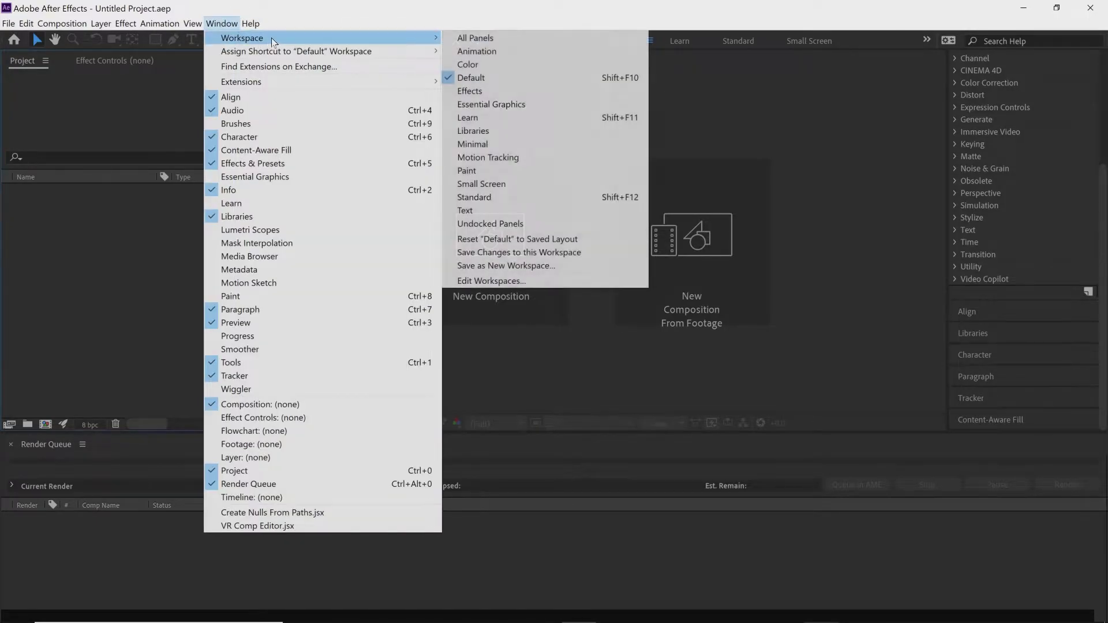
{"action": "left_click", "coordinate": [477, 39]}
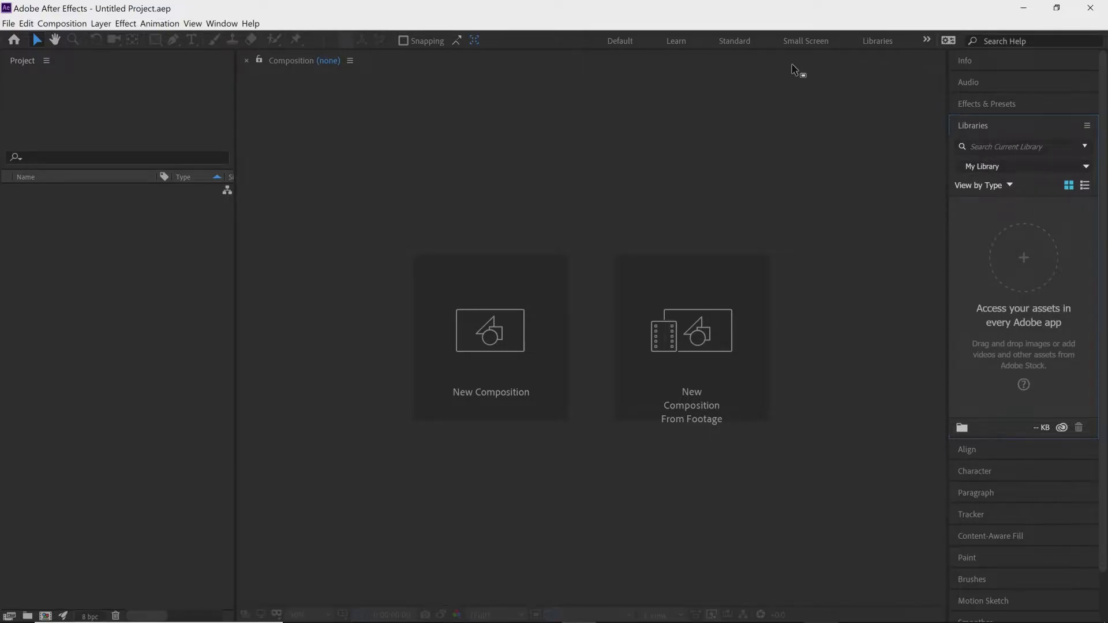
{"action": "left_click", "coordinate": [621, 44]}
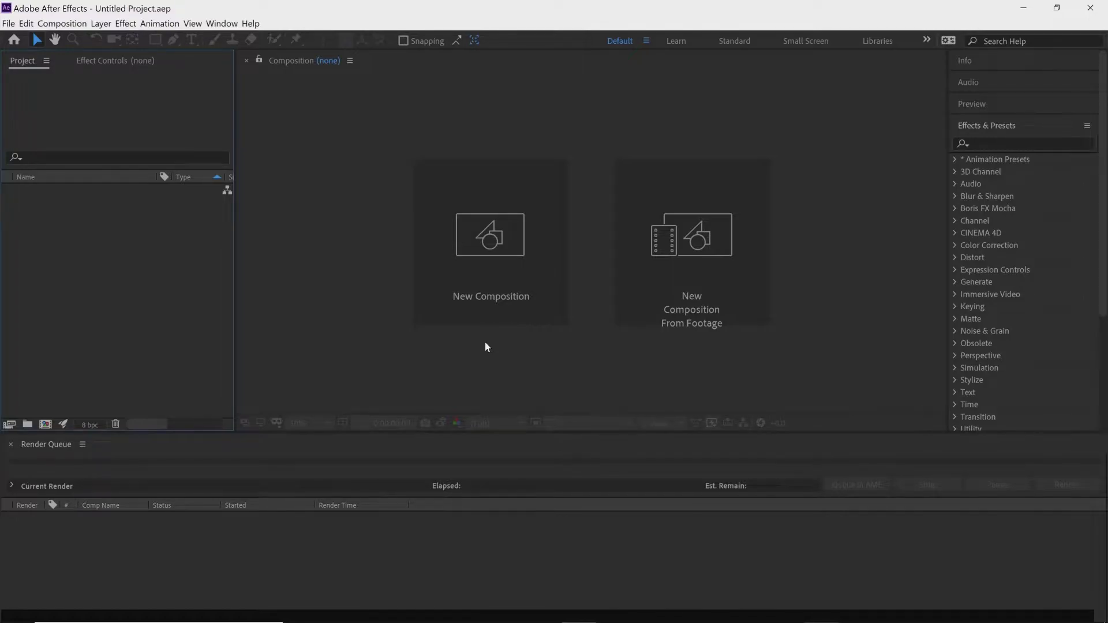
Use New Composition From Footage to bring up the Import File dialog on the Videos folder
{"action": "left_click", "coordinate": [729, 300]}
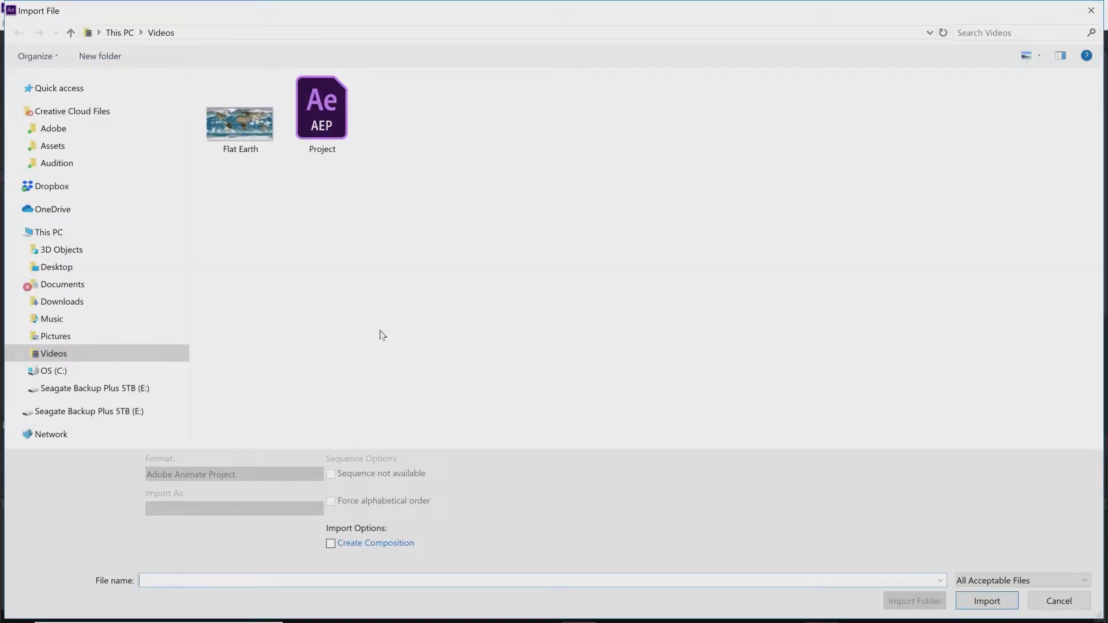
Import Flat Earth.jpg as a 2048 x 1024, 16 s, 30 fps Flat Earth composition
{"action": "left_click", "coordinate": [244, 125]}
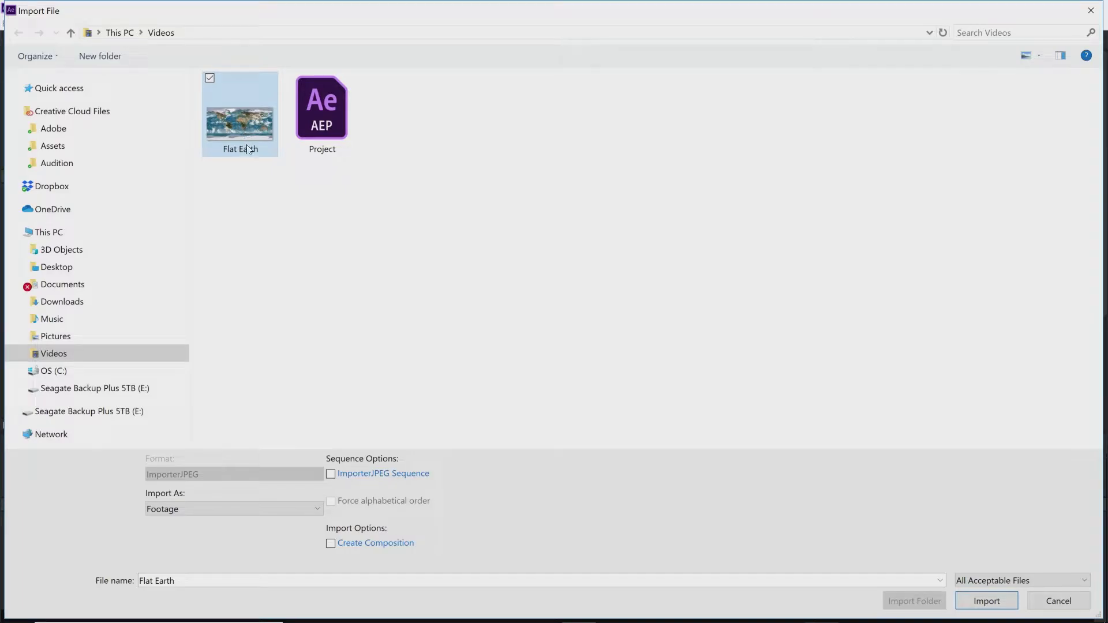
{"action": "left_click", "coordinate": [987, 601]}
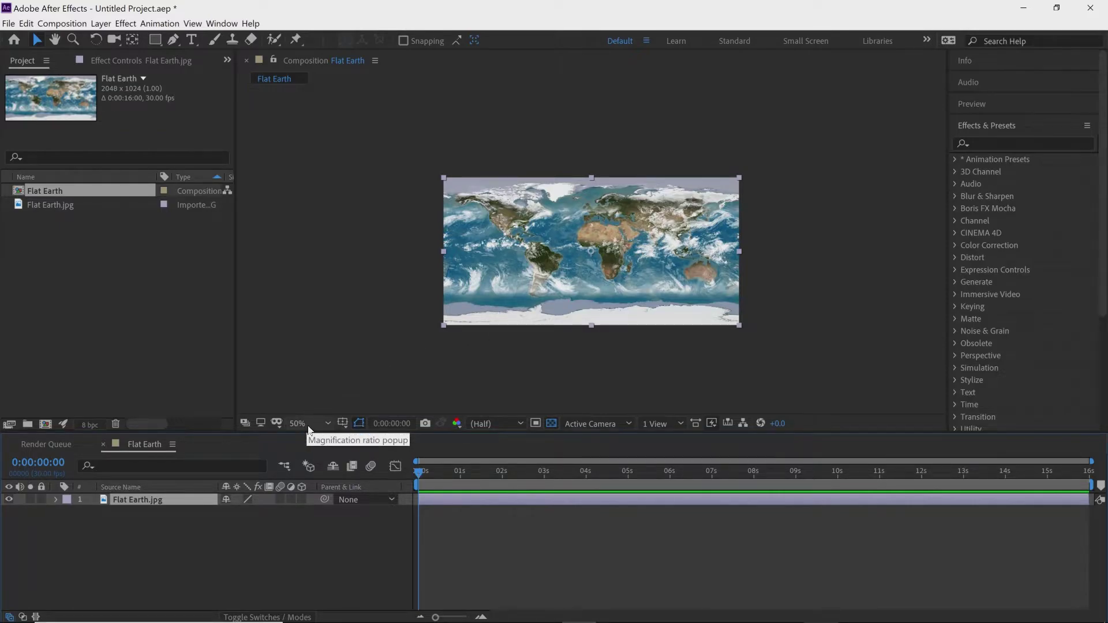
{"action": "left_click", "coordinate": [326, 425]}
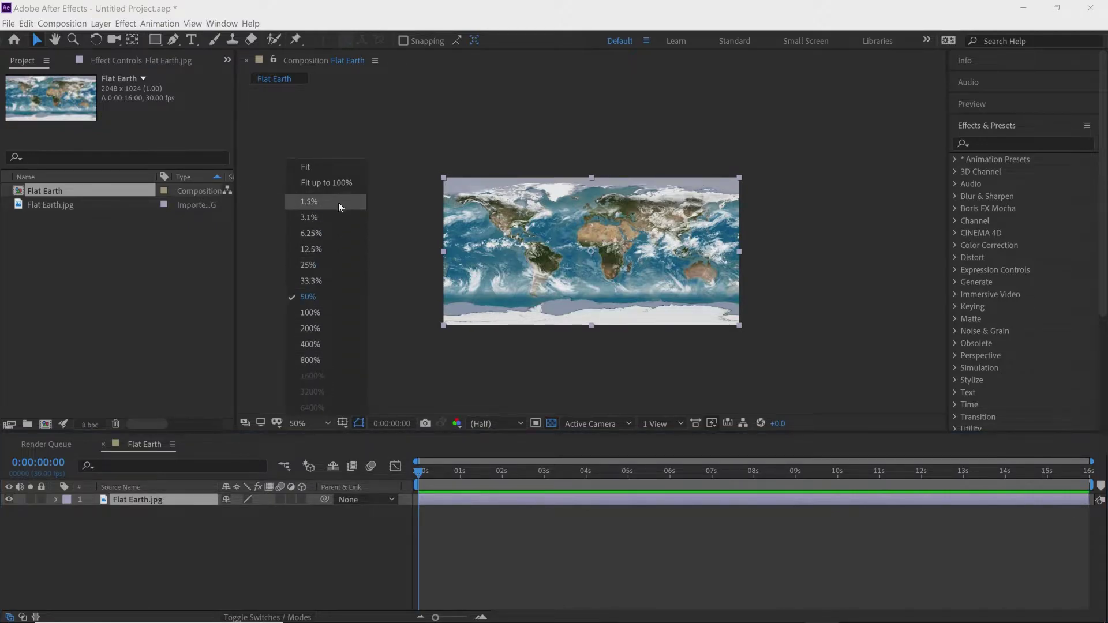
Set the viewer magnification to Fit up to 100% for the Flat Earth map
{"action": "left_click", "coordinate": [338, 183]}
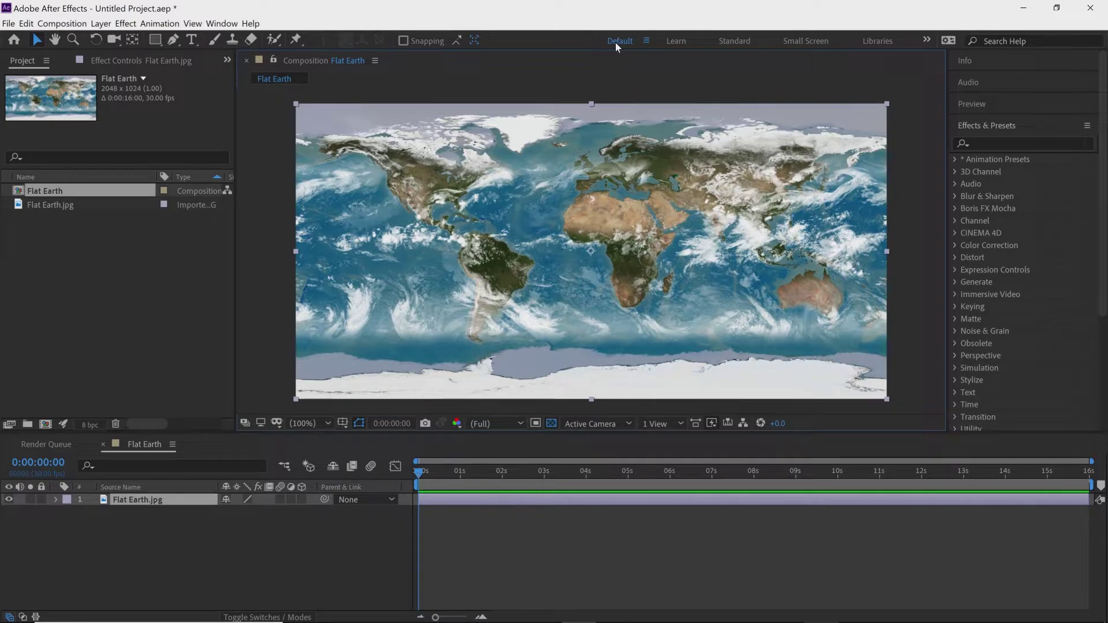
Switch to the Effects workspace with Info, Preview and Effects & Presets panels, ready to search effects
{"action": "left_click", "coordinate": [221, 24]}
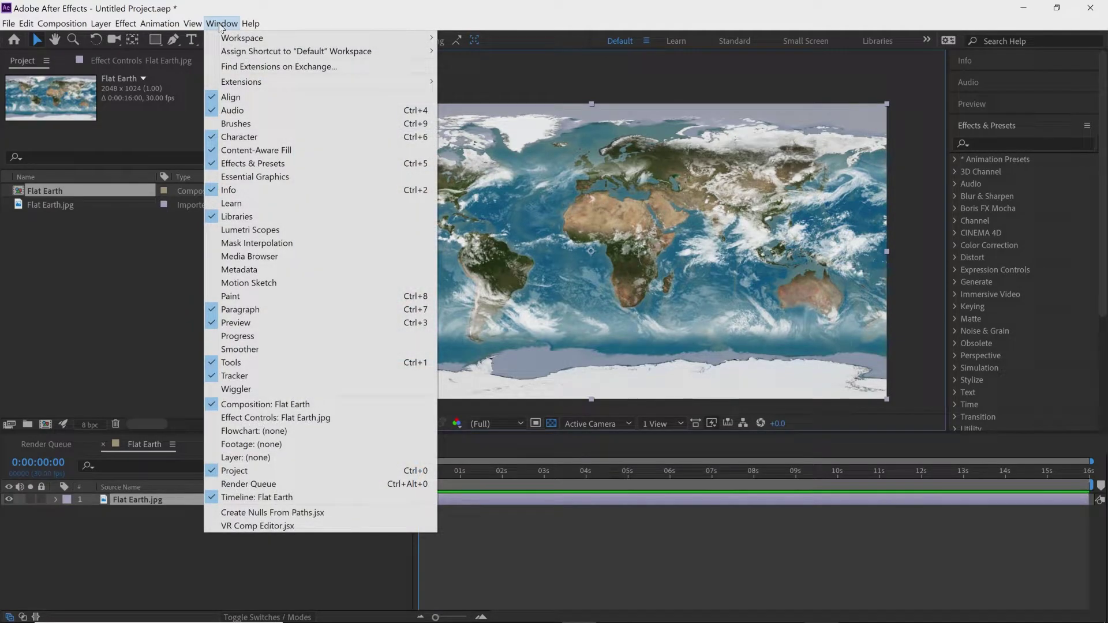
{"action": "mouse_move", "coordinate": [336, 39]}
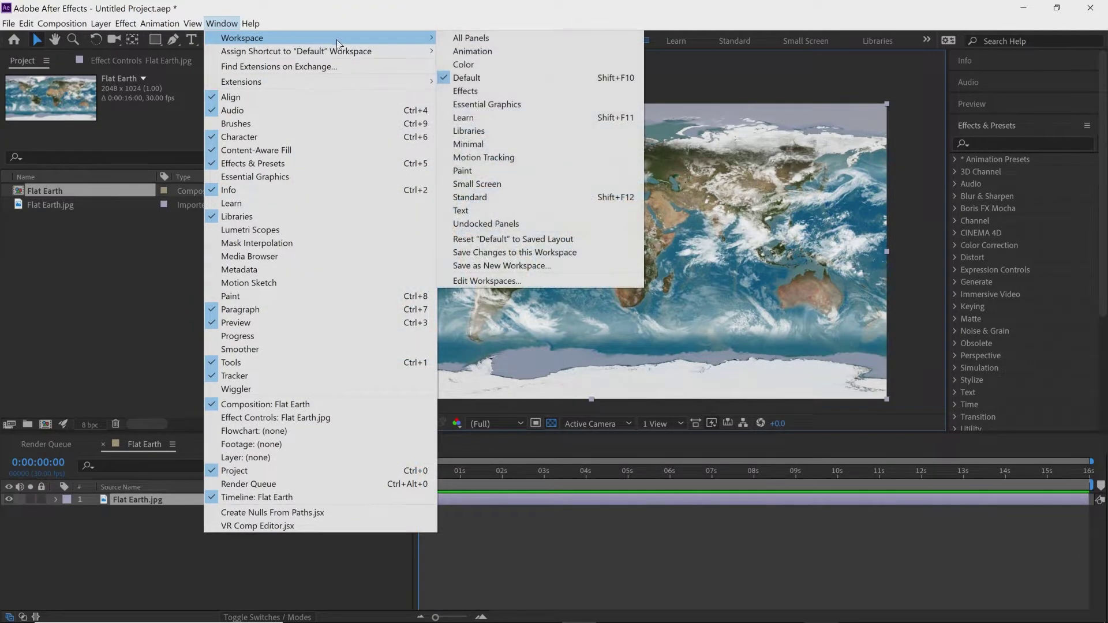
{"action": "left_click", "coordinate": [487, 90]}
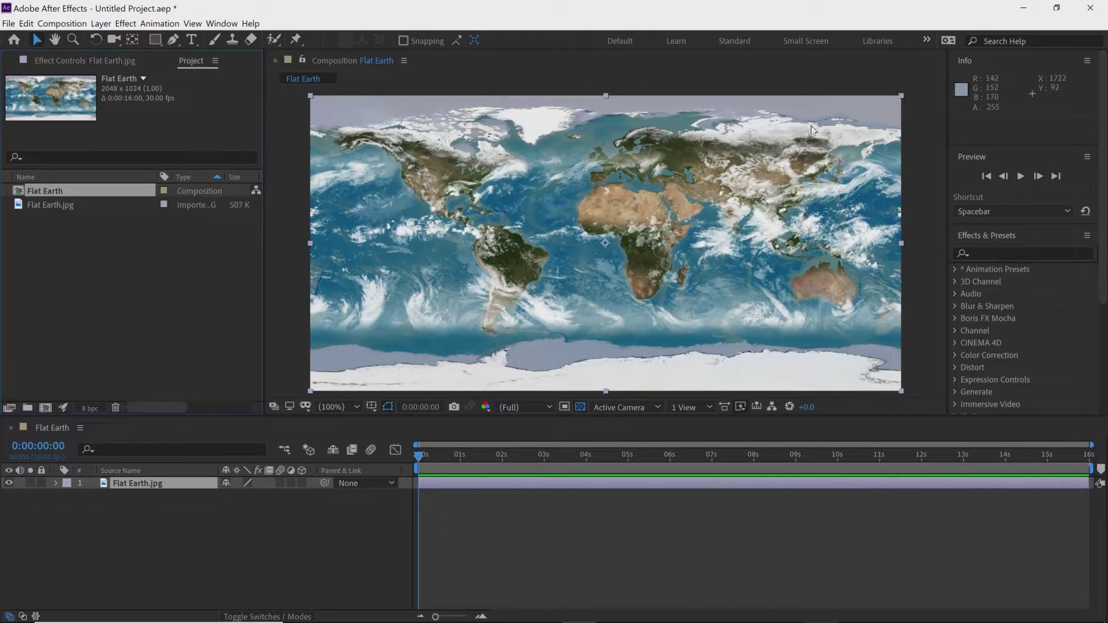
{"action": "left_click", "coordinate": [998, 253]}
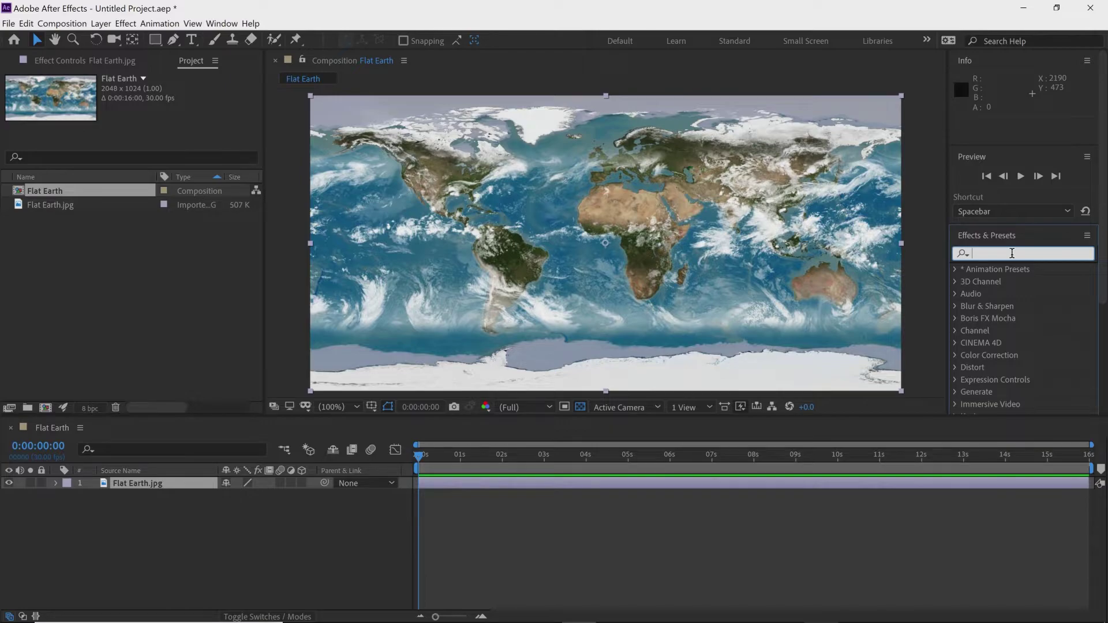
Search Effects & Presets for 'CC Sph' and drag CC Sphere toward the map layer
{"action": "type", "text": "CC"}
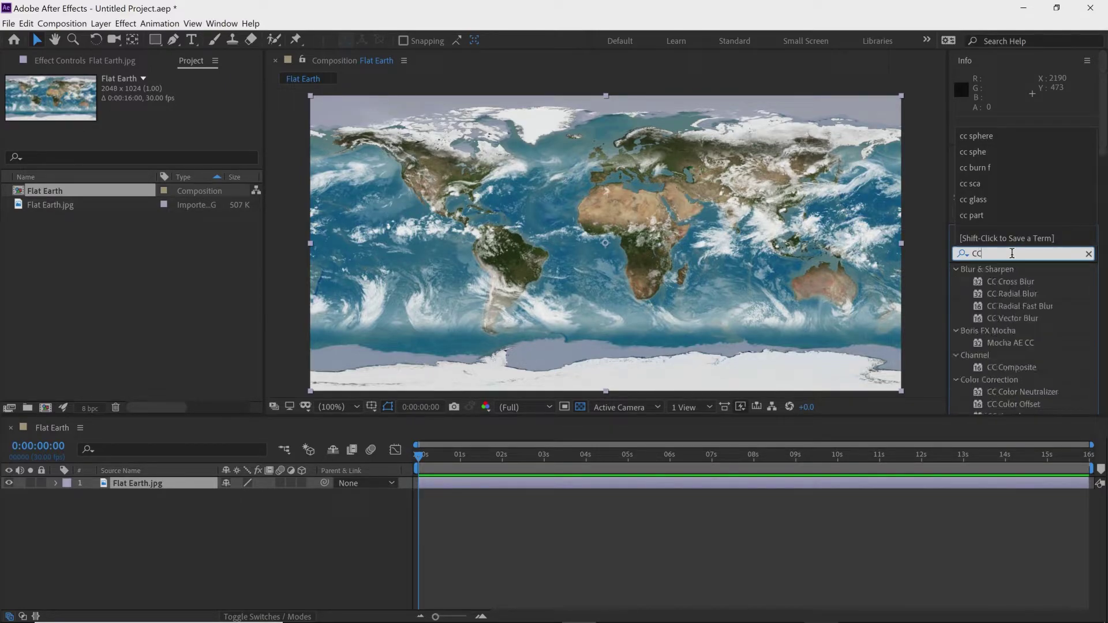
{"action": "type", "text": " Sp"}
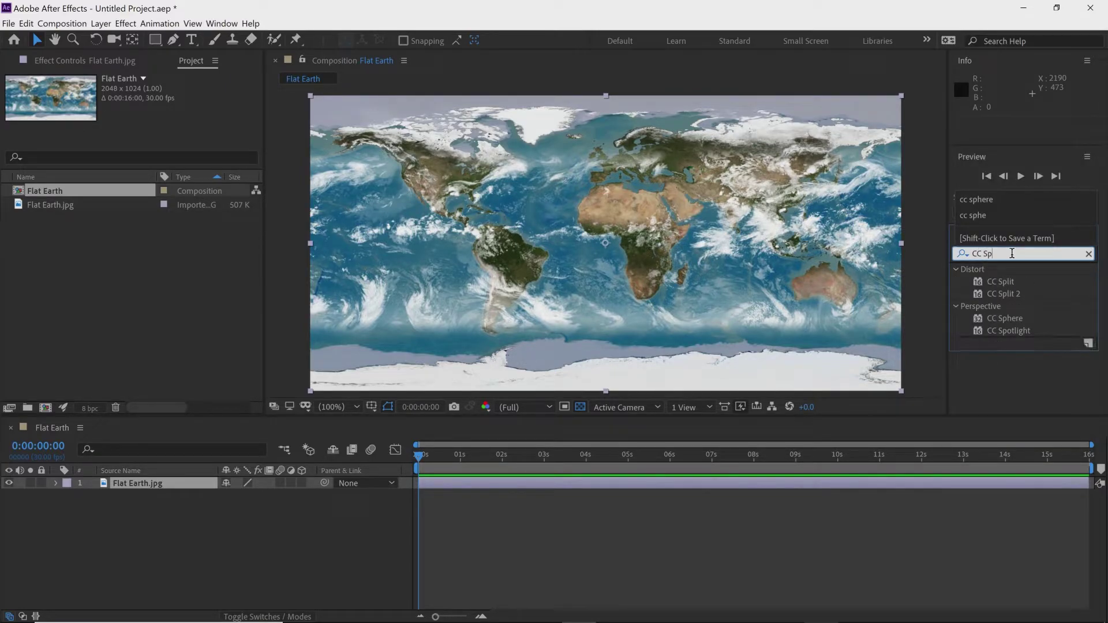
{"action": "type", "text": "h"}
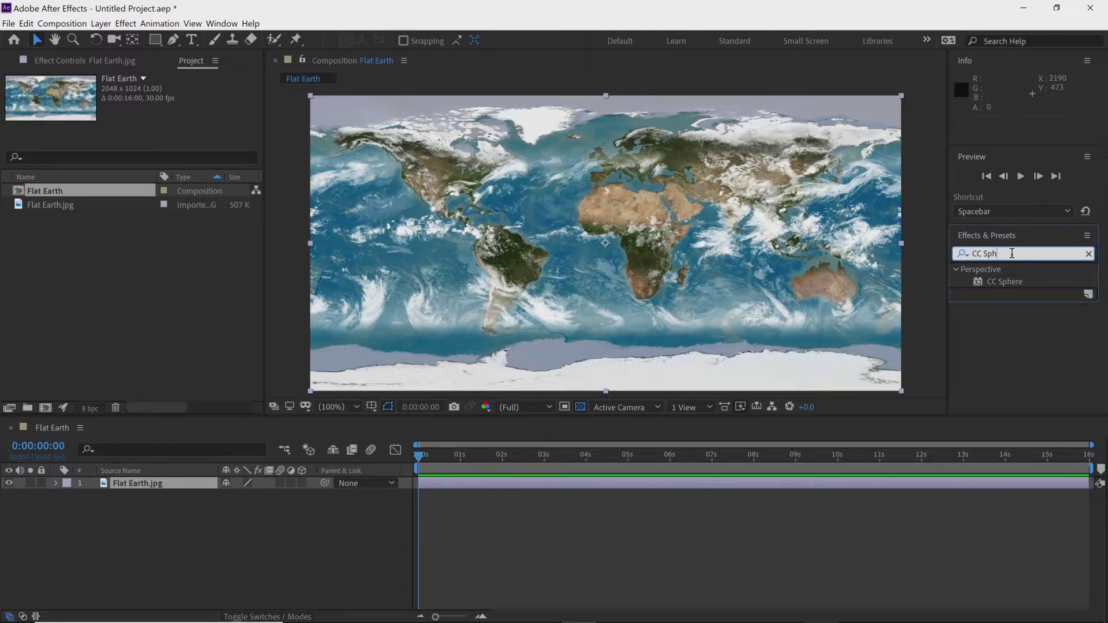
{"action": "left_click_drag", "start_coordinate": [1009, 282], "coordinate": [153, 482]}
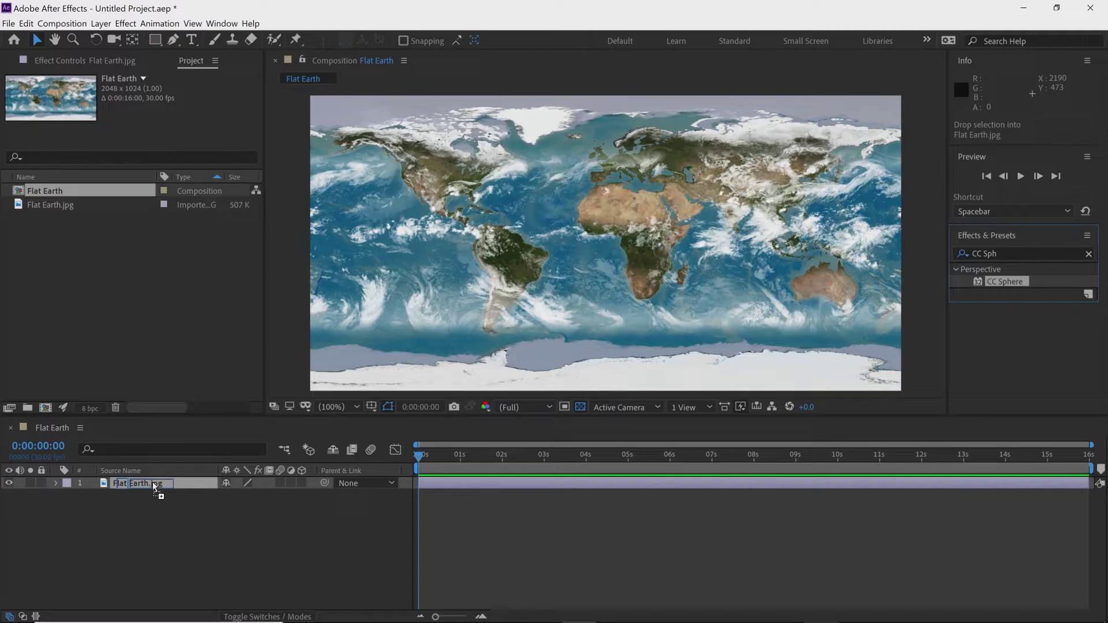
Drop CC Sphere on the Flat Earth.jpg layer, wrapping the map into a radius-200 globe, and reveal its Rotation settings
{"action": "left_click_drag", "start_coordinate": [153, 482], "coordinate": [153, 482]}
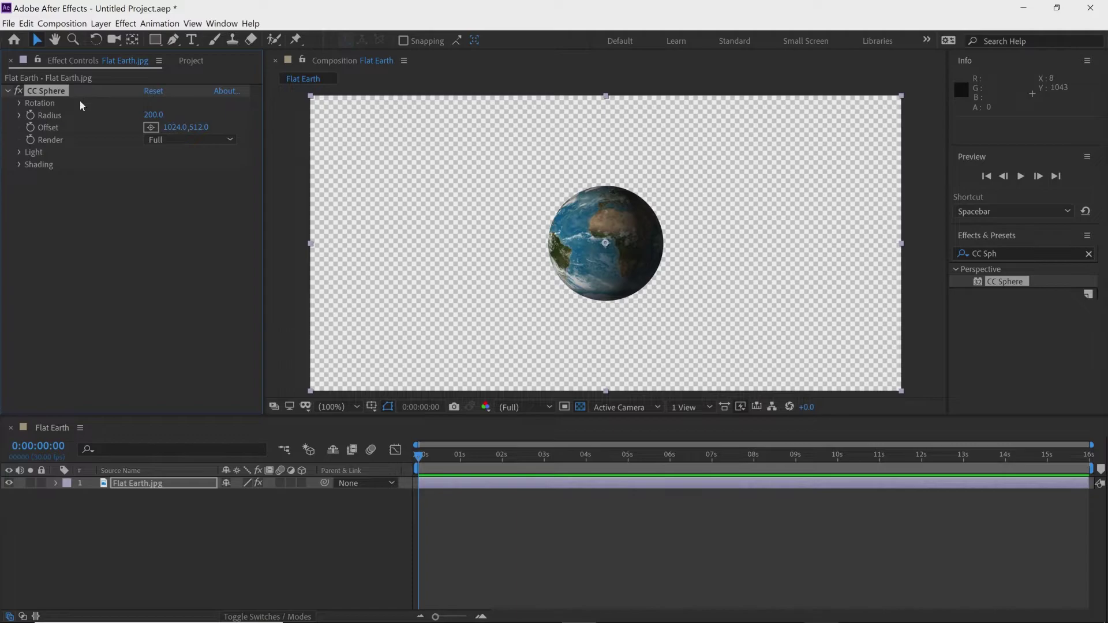
{"action": "left_click", "coordinate": [19, 104]}
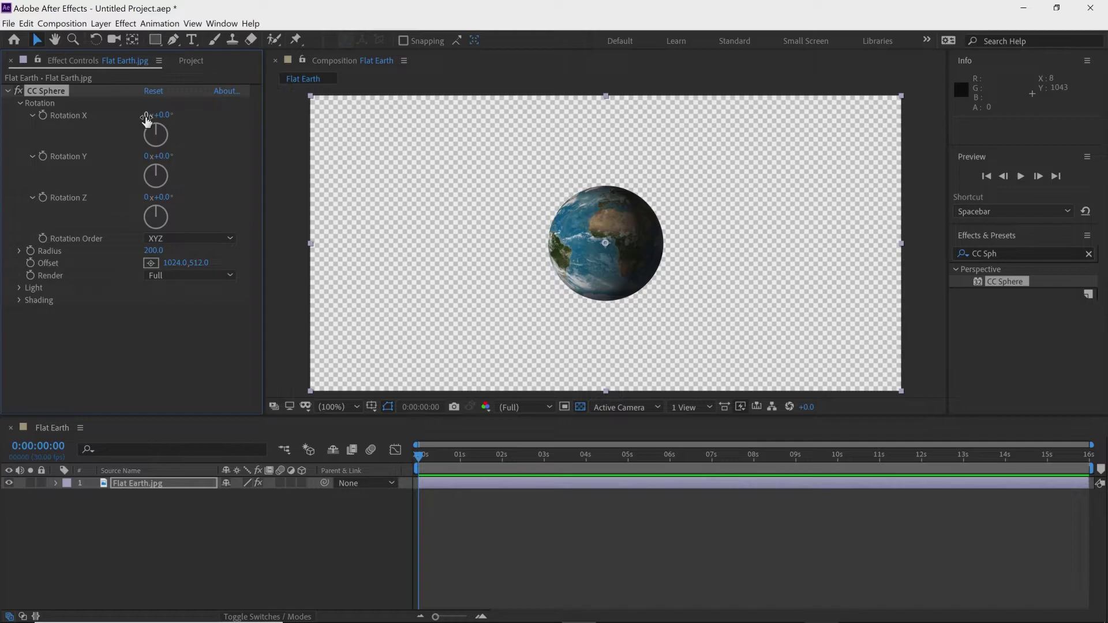
Set CC Sphere Rotation X to 266° and Rotation Y to 128°, tilting the polar ice cap into view
{"action": "left_click_drag", "start_coordinate": [160, 116], "coordinate": [362, 133]}
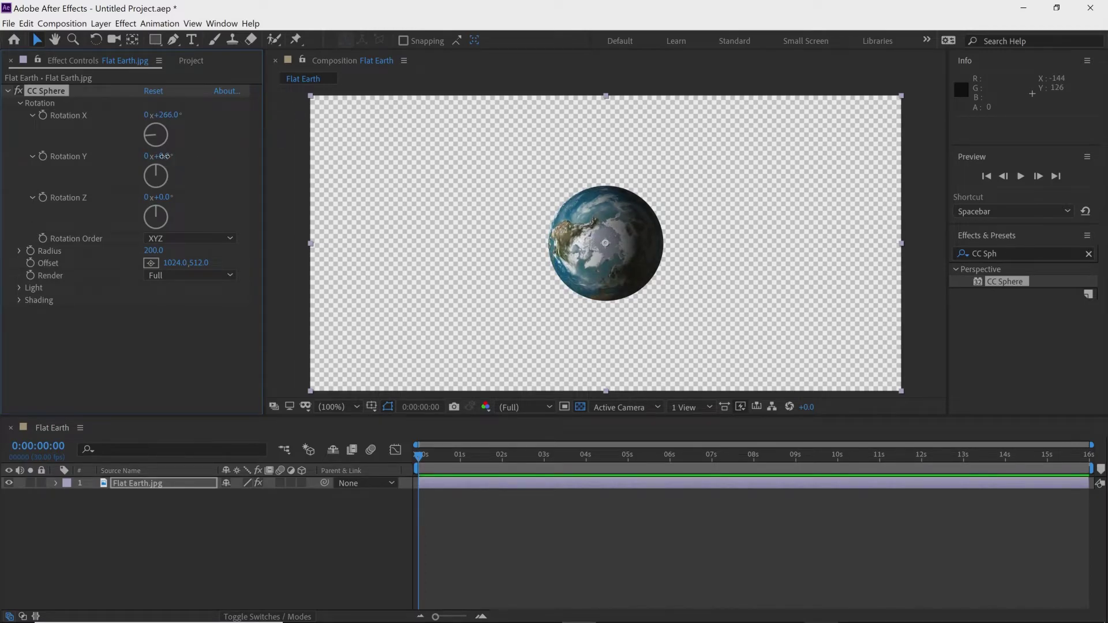
{"action": "left_click_drag", "start_coordinate": [165, 156], "coordinate": [259, 160]}
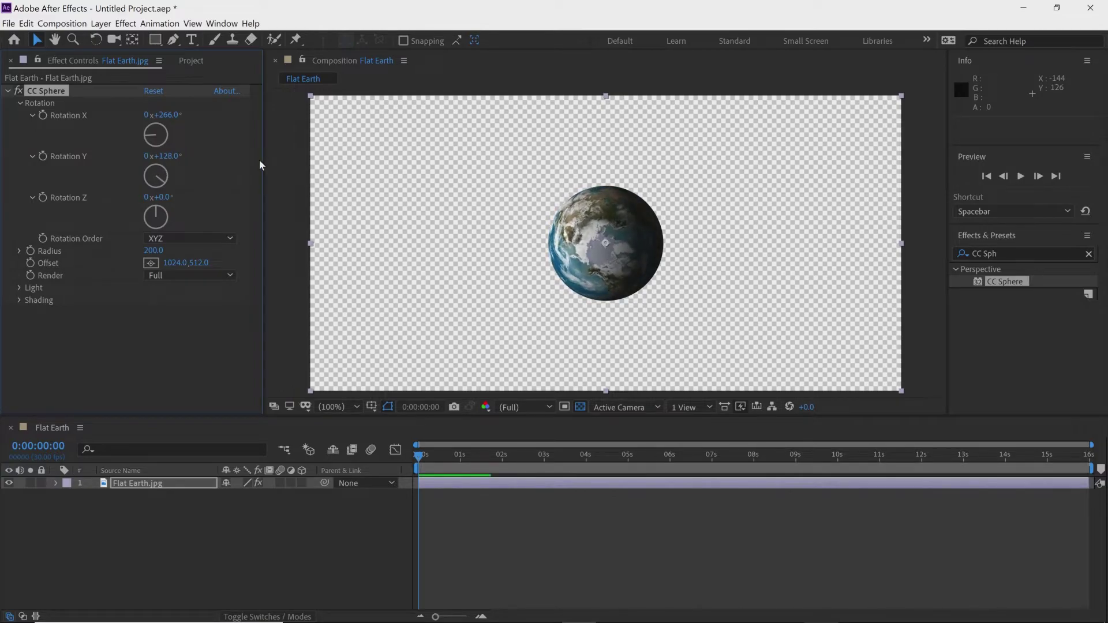
{"action": "left_click", "coordinate": [22, 105]}
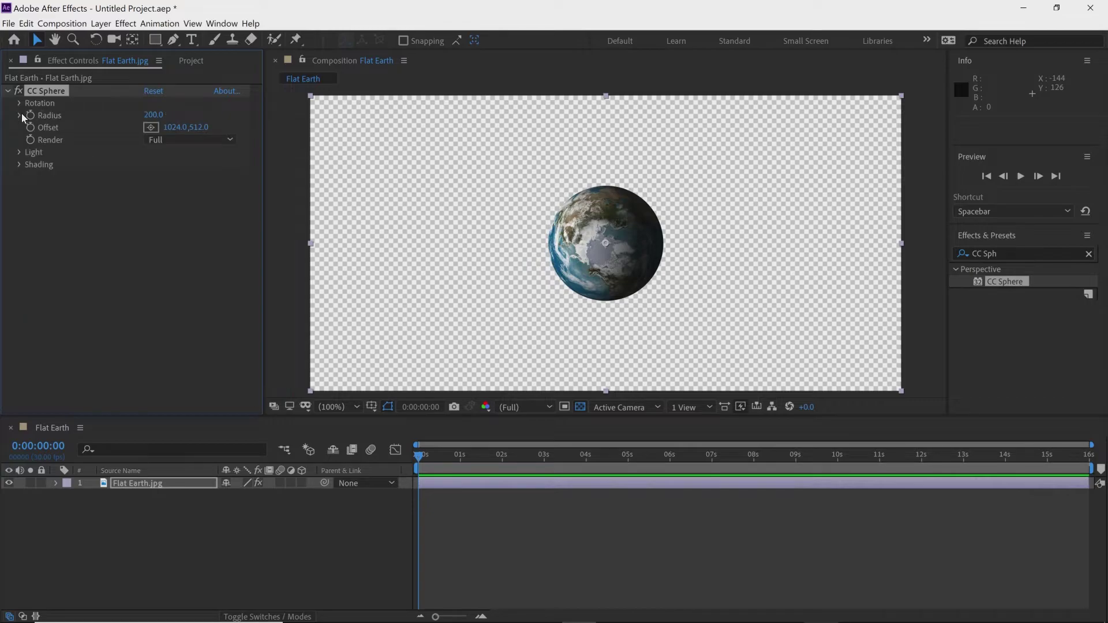
Change the CC Sphere Radius from 200 to 282.0 to make the globe larger
{"action": "left_click", "coordinate": [20, 115]}
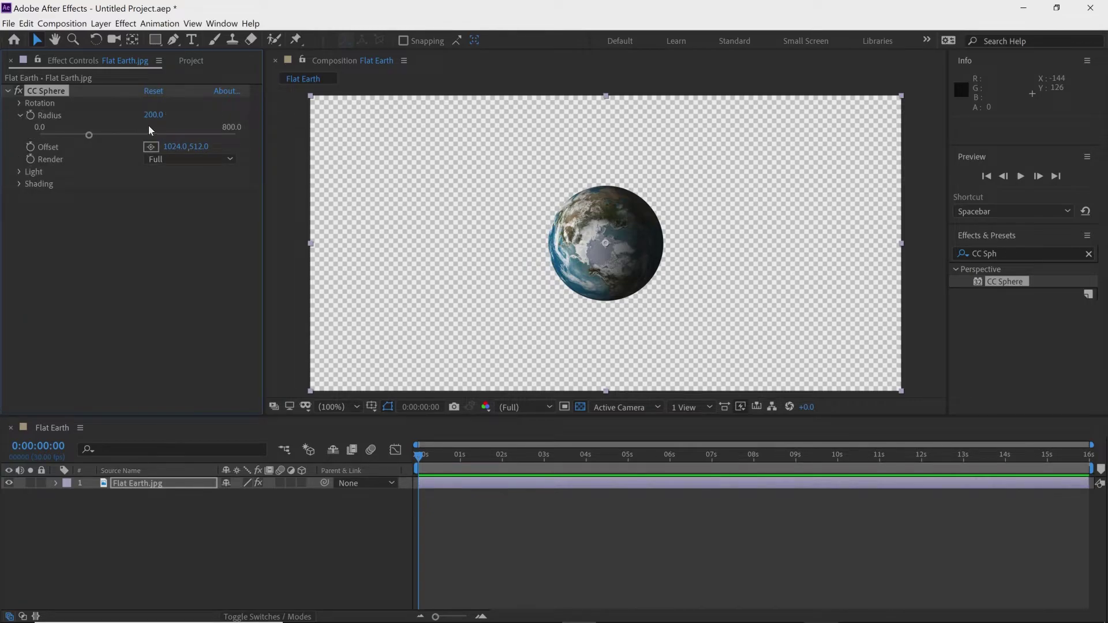
{"action": "mouse_move", "coordinate": [150, 124]}
{"action": "left_mouse_down"}
{"action": "mouse_move", "coordinate": [240, 129]}
{"action": "mouse_move", "coordinate": [217, 144]}
{"action": "mouse_move", "coordinate": [238, 149]}
{"action": "mouse_move", "coordinate": [140, 125]}
{"action": "left_mouse_up"}
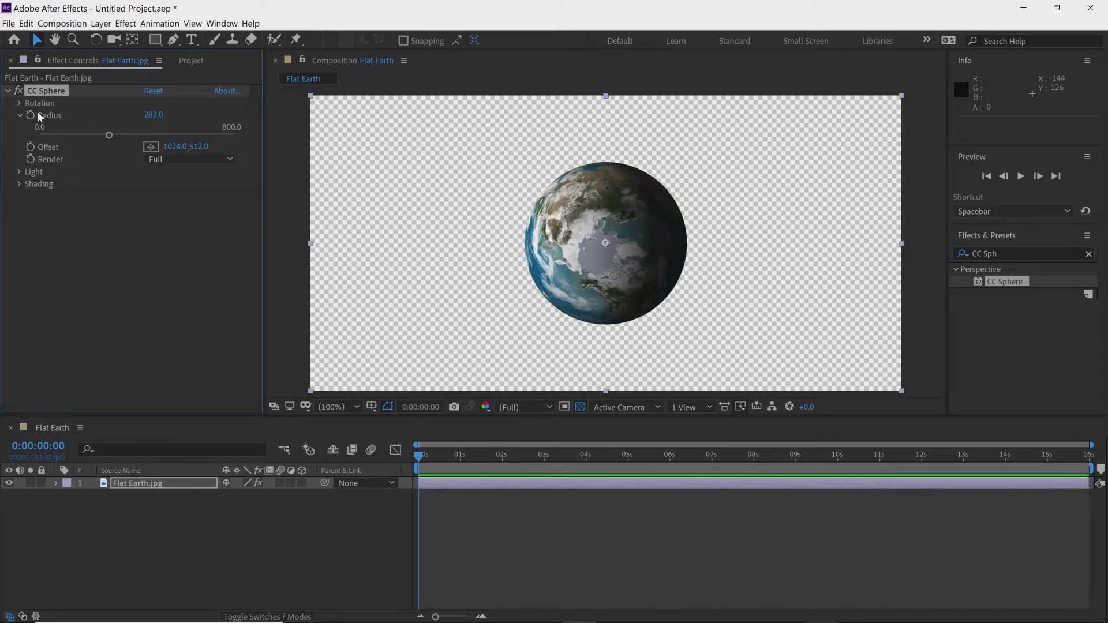
{"action": "left_click", "coordinate": [22, 115]}
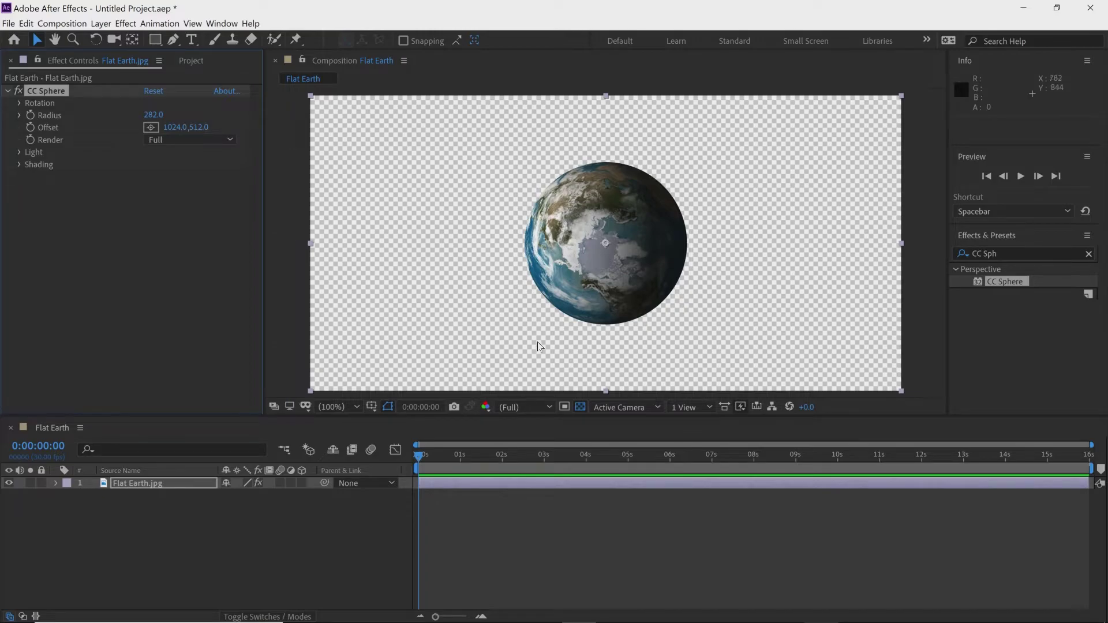
{"action": "left_click", "coordinate": [582, 408]}
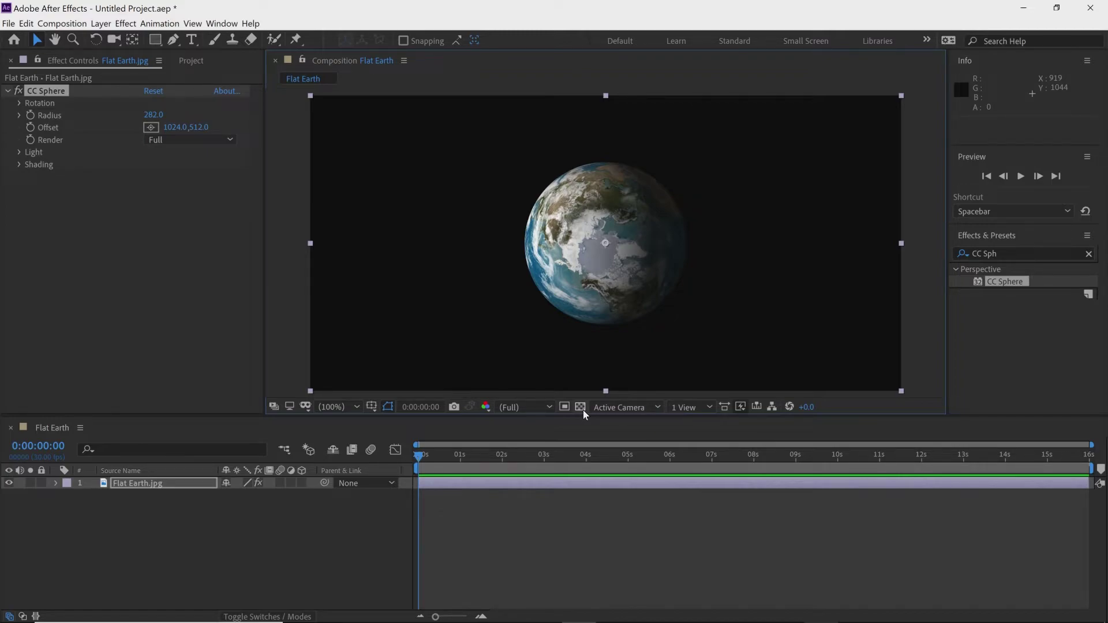
{"action": "left_click", "coordinate": [580, 407]}
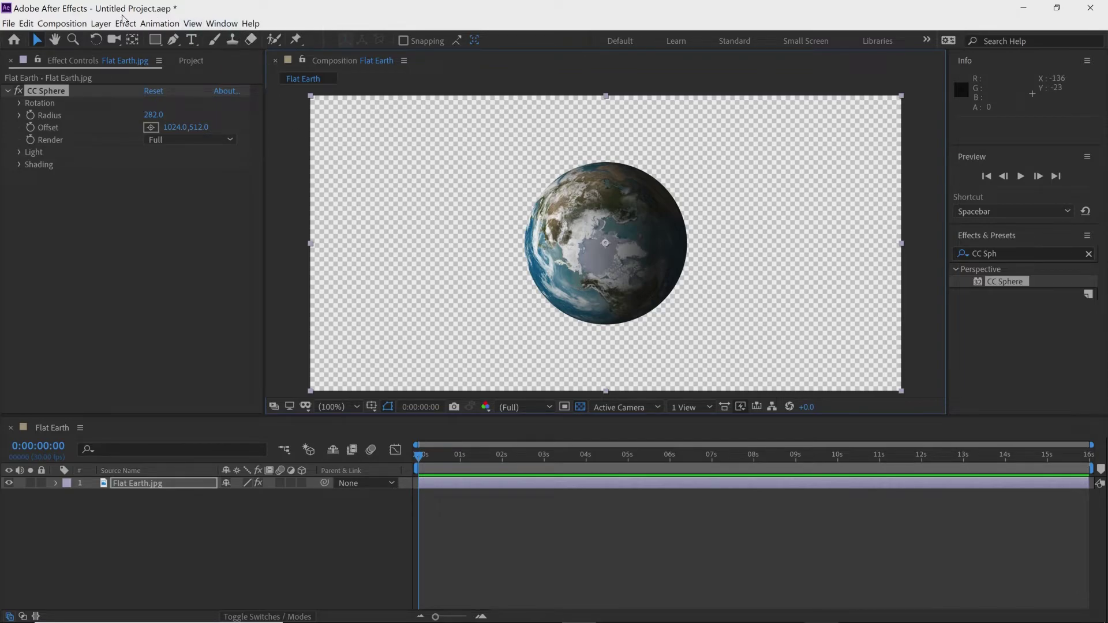
Add the Flat Earth composition to the Render Queue through File > Export
{"action": "left_click", "coordinate": [8, 24]}
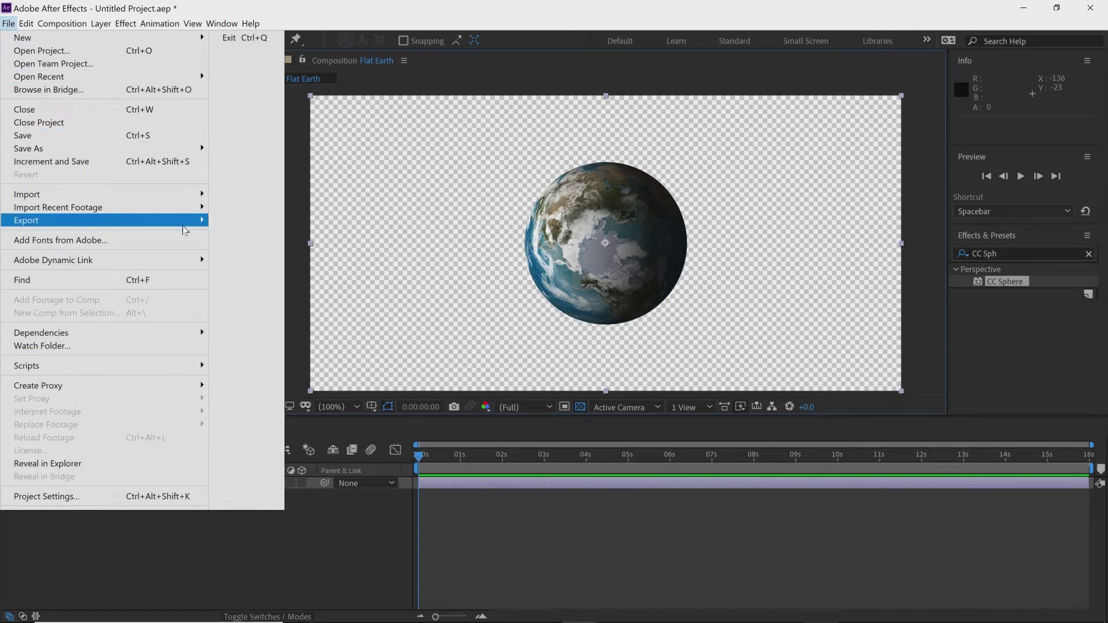
{"action": "mouse_move", "coordinate": [186, 230]}
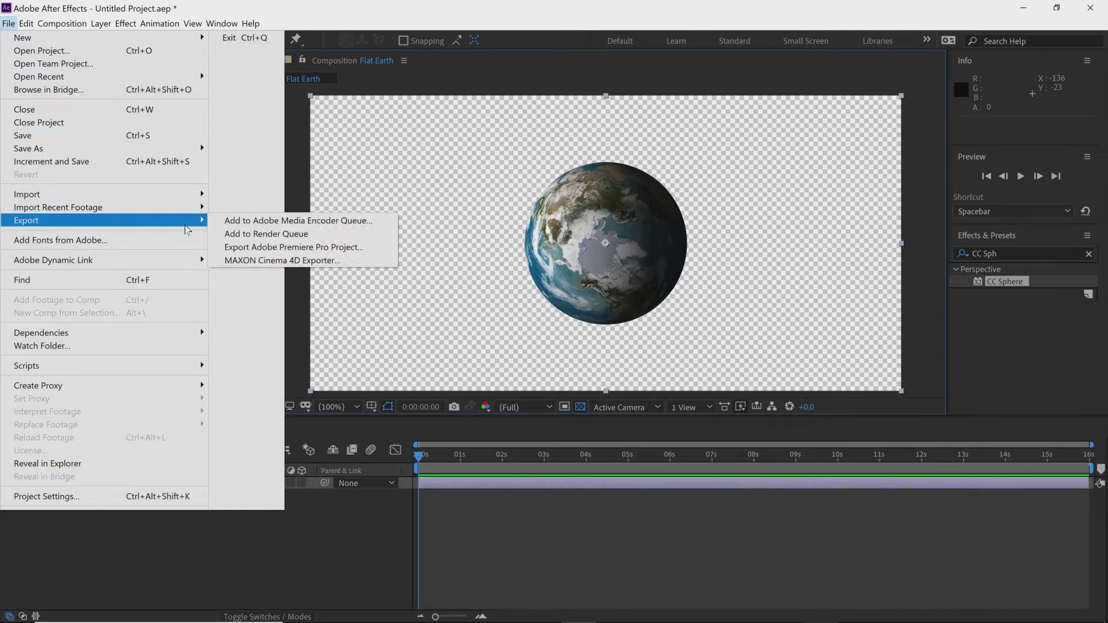
{"action": "left_click", "coordinate": [266, 235]}
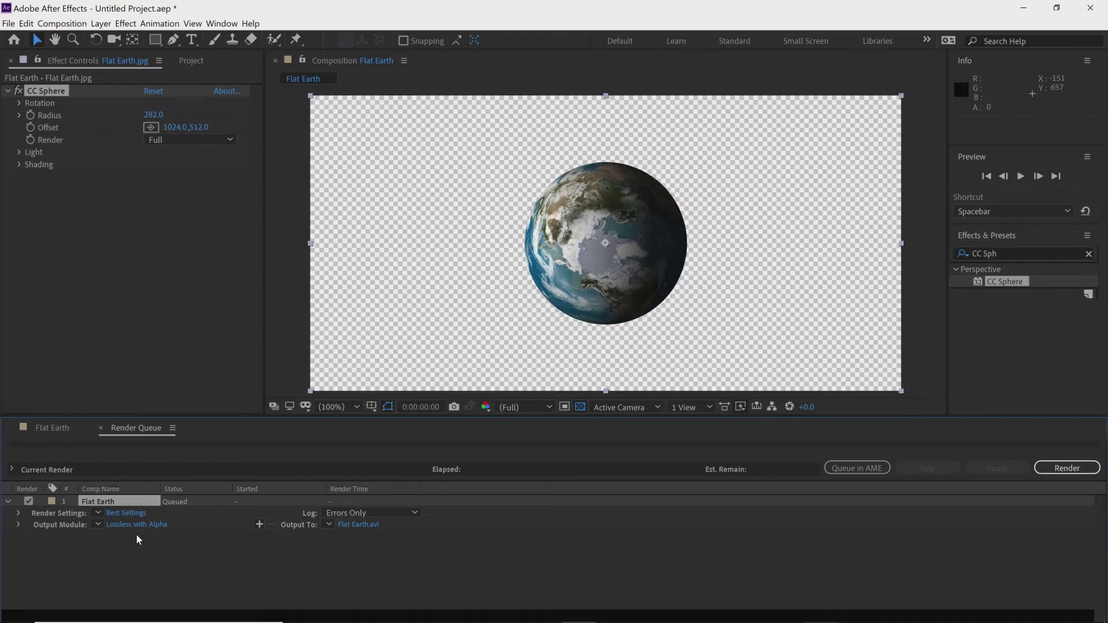
Switch the Flat Earth output module to the Lossless with Alpha preset, writing Flat Earth.avi
{"action": "left_click", "coordinate": [98, 526]}
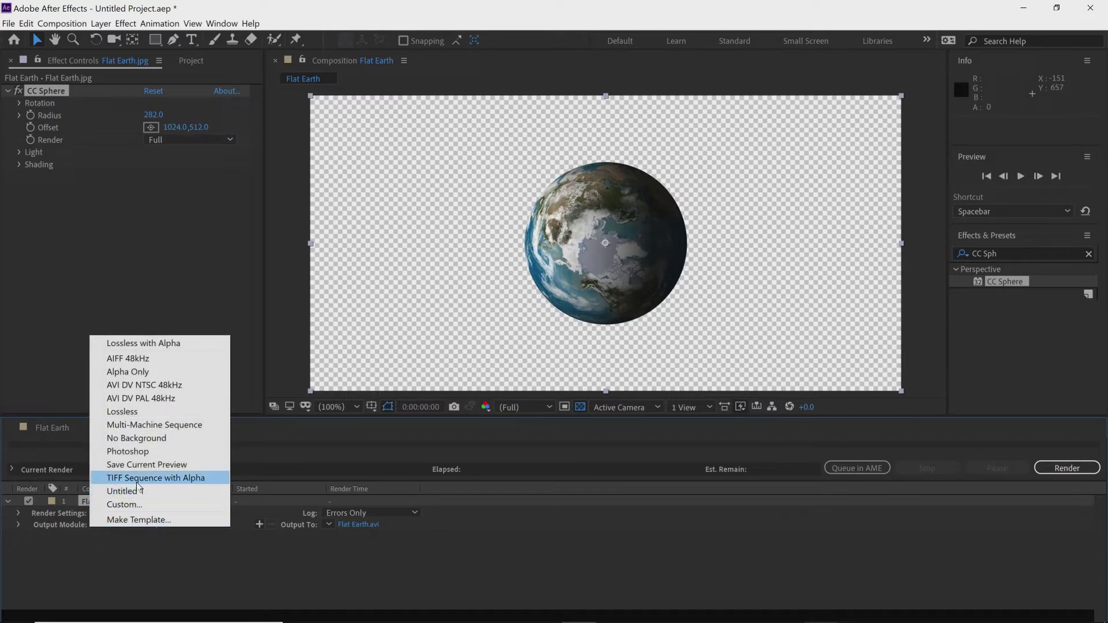
{"action": "left_click", "coordinate": [181, 344]}
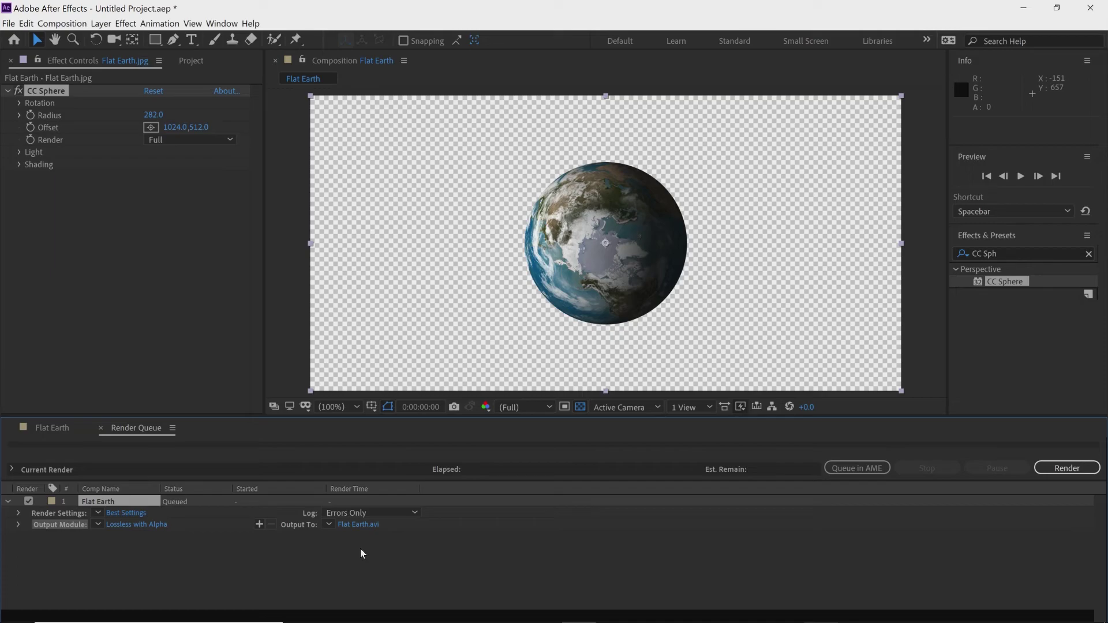
Start the Render Queue rendering the Flat Earth composition to Flat Earth.avi
{"action": "left_click", "coordinate": [1065, 468]}
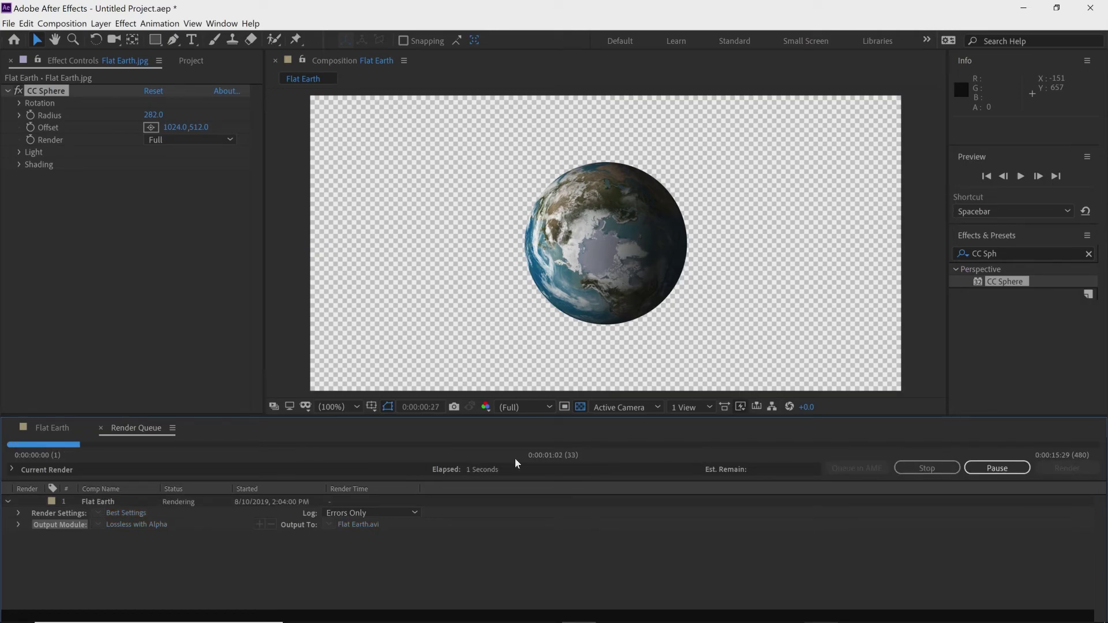